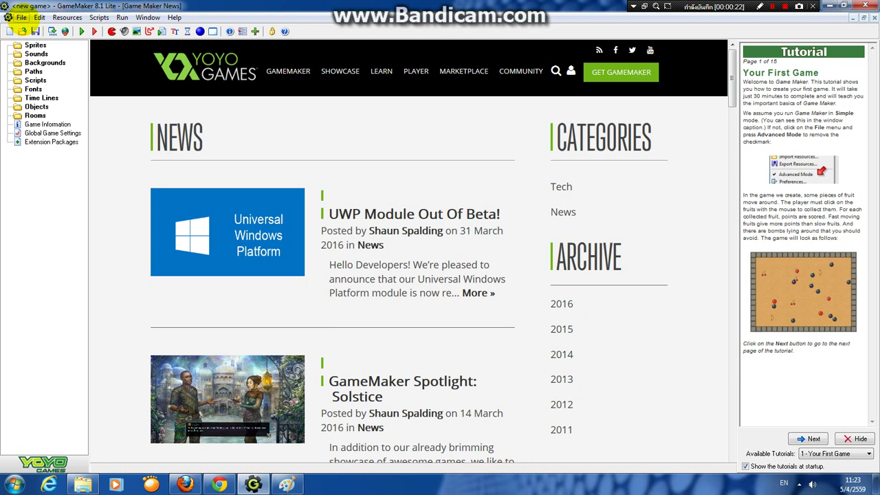
Step: Turn Advanced Mode off and back on
{"action": "left_click", "coordinate": [22, 17]}
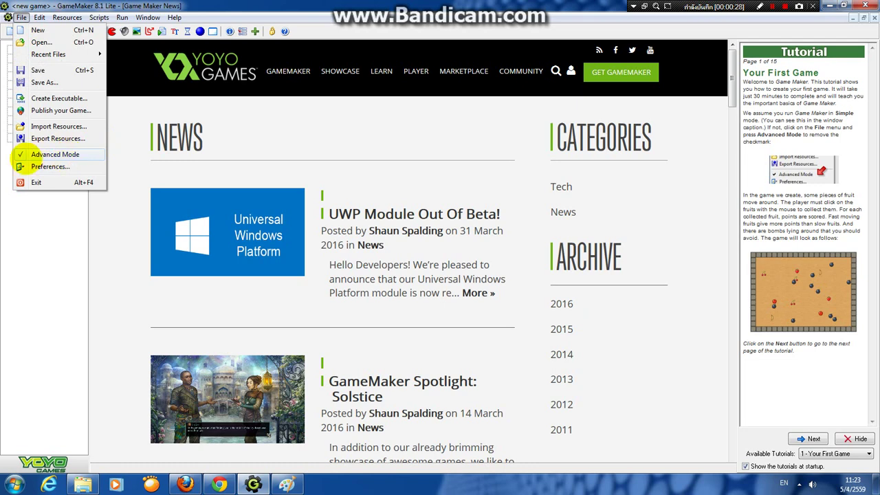
{"action": "left_click", "coordinate": [20, 155]}
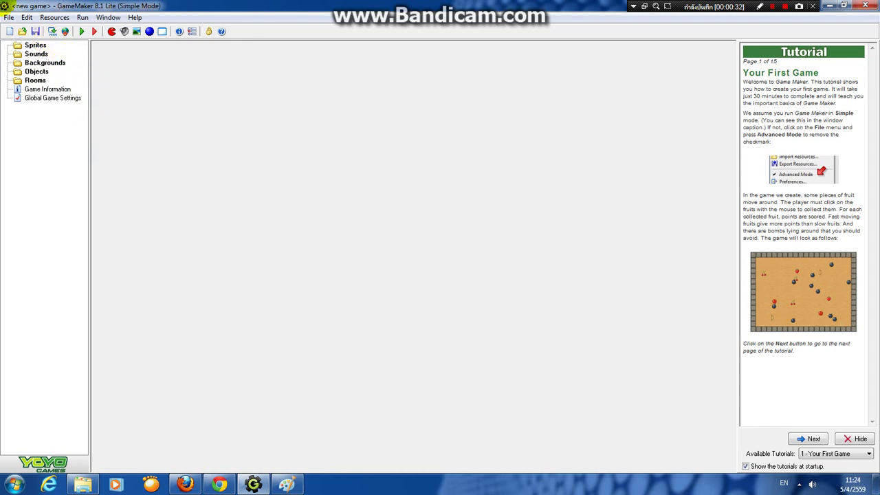
{"action": "left_click", "coordinate": [9, 17]}
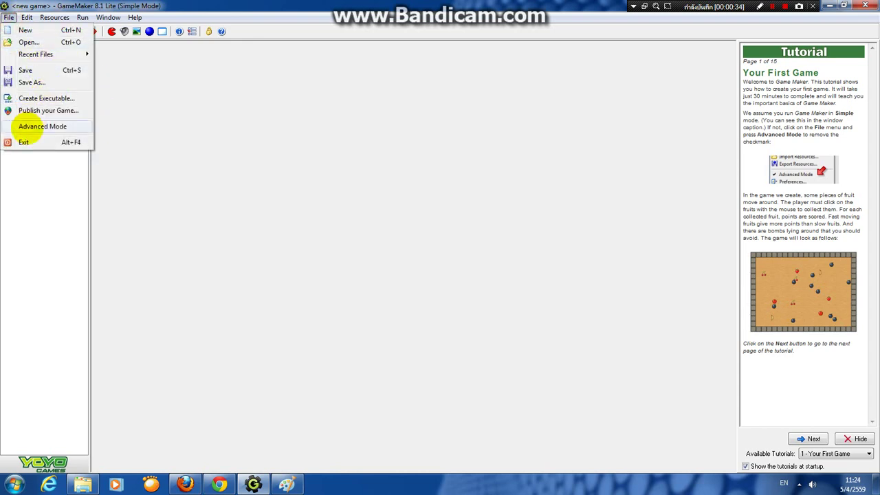
{"action": "left_click", "coordinate": [26, 128]}
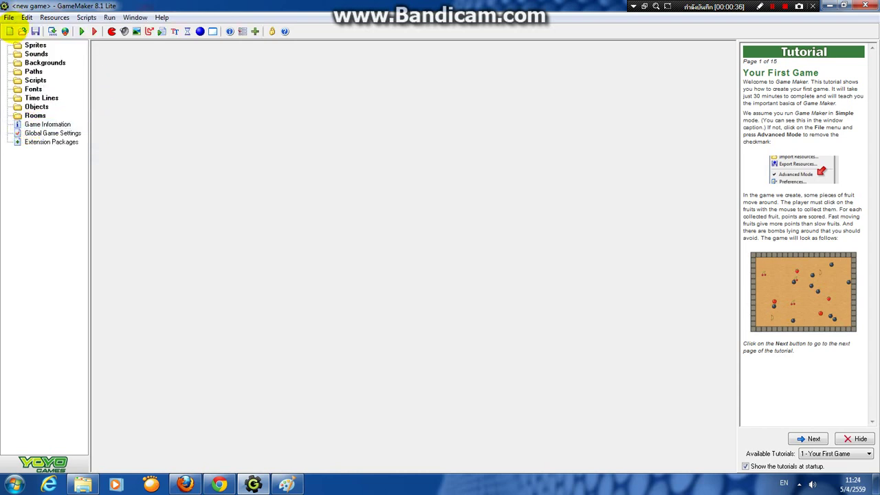
Step: Open the street racing example game from the Examples folder
{"action": "left_click", "coordinate": [9, 16]}
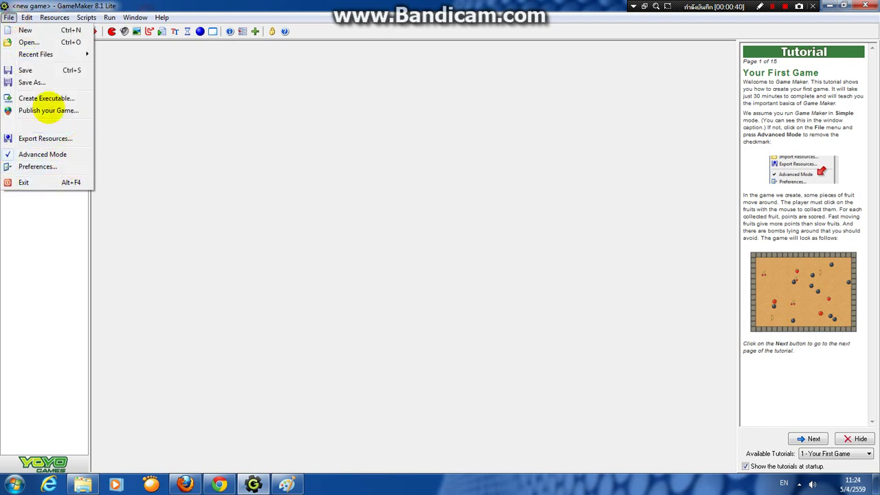
{"action": "left_click", "coordinate": [21, 29]}
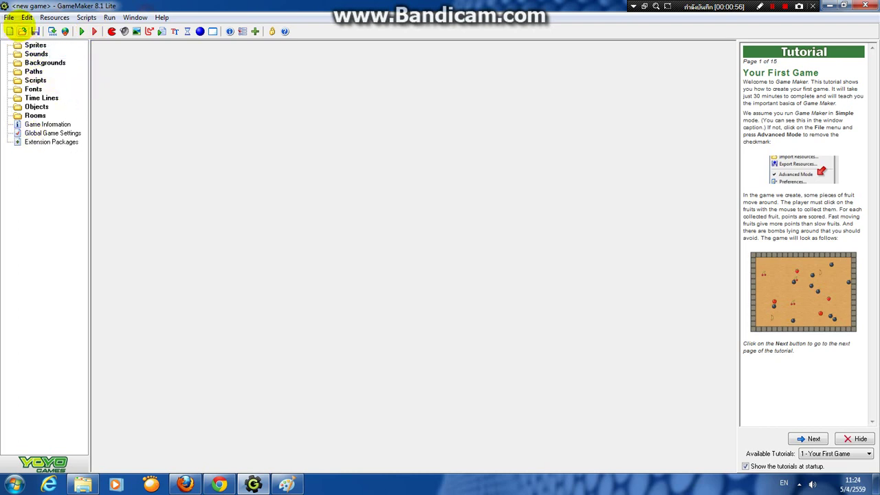
{"action": "left_click", "coordinate": [22, 31]}
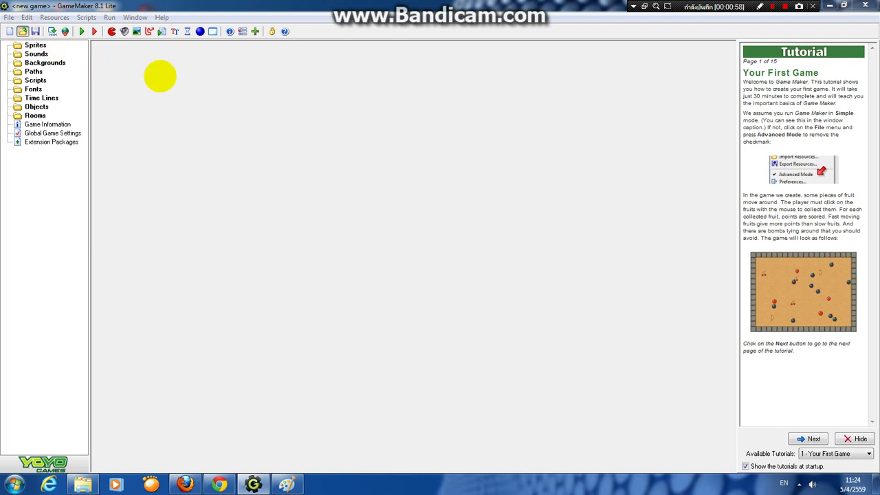
{"action": "left_click", "coordinate": [592, 267]}
{"action": "left_click", "coordinate": [590, 278]}
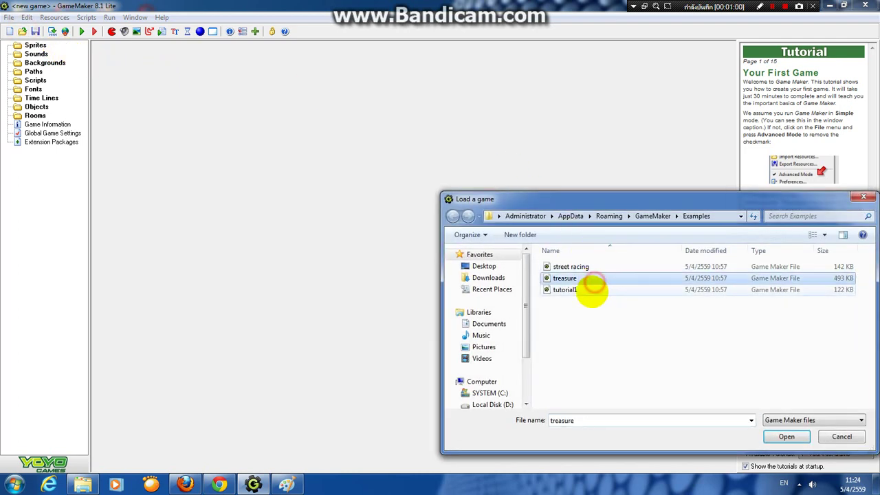
{"action": "left_click", "coordinate": [589, 288]}
{"action": "left_click", "coordinate": [595, 277]}
{"action": "left_click", "coordinate": [593, 268]}
{"action": "left_click", "coordinate": [594, 277]}
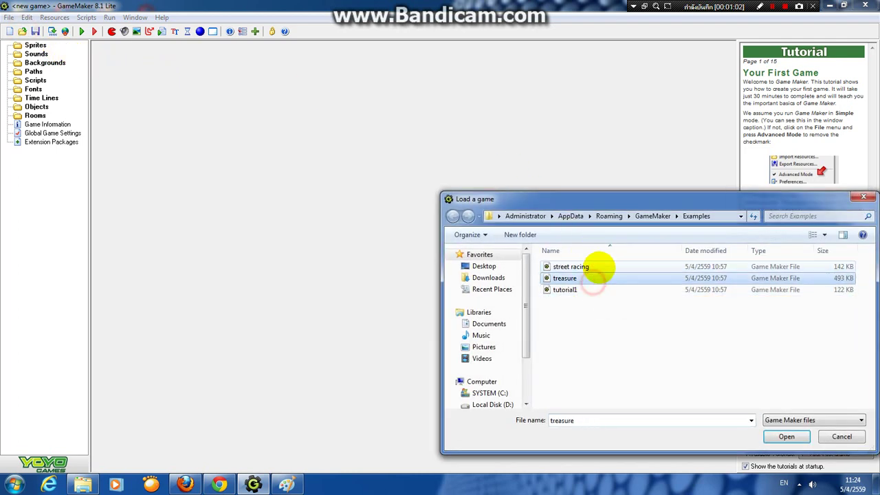
{"action": "left_click", "coordinate": [591, 267]}
{"action": "left_click", "coordinate": [586, 289]}
{"action": "left_click", "coordinate": [579, 266]}
{"action": "left_click", "coordinate": [582, 278]}
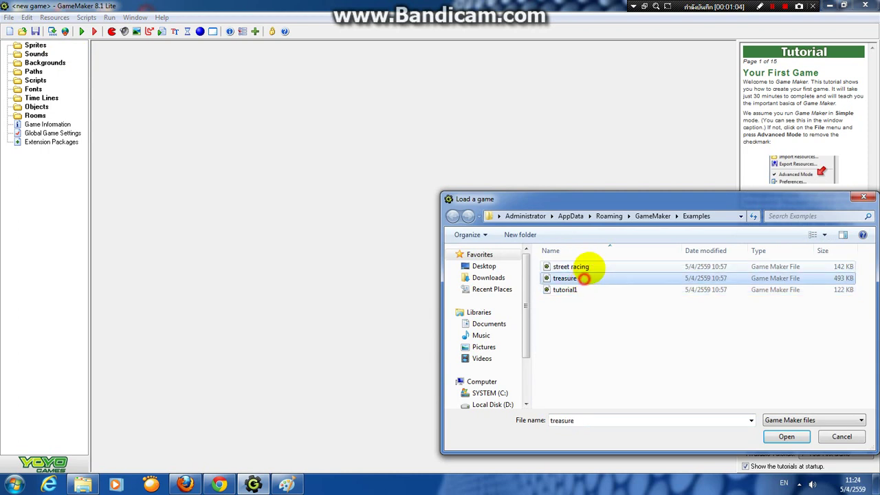
{"action": "left_click", "coordinate": [588, 267]}
{"action": "left_click", "coordinate": [583, 290]}
{"action": "left_click", "coordinate": [582, 279]}
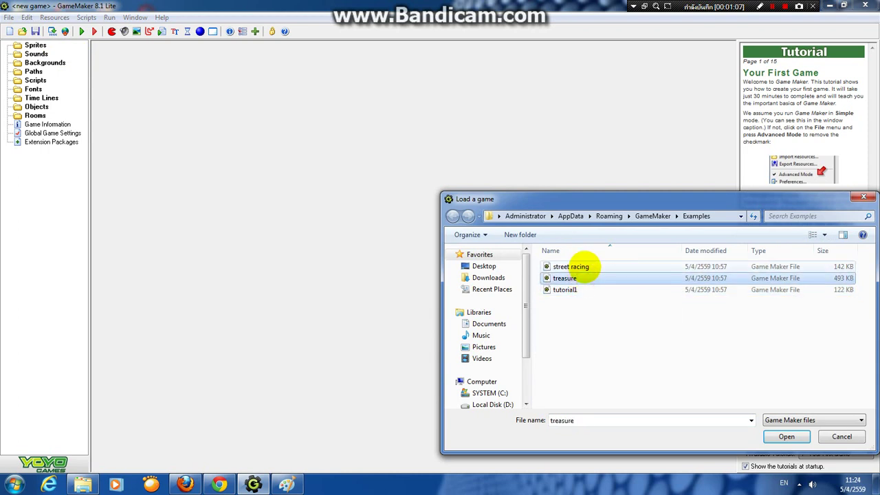
{"action": "left_click", "coordinate": [584, 267]}
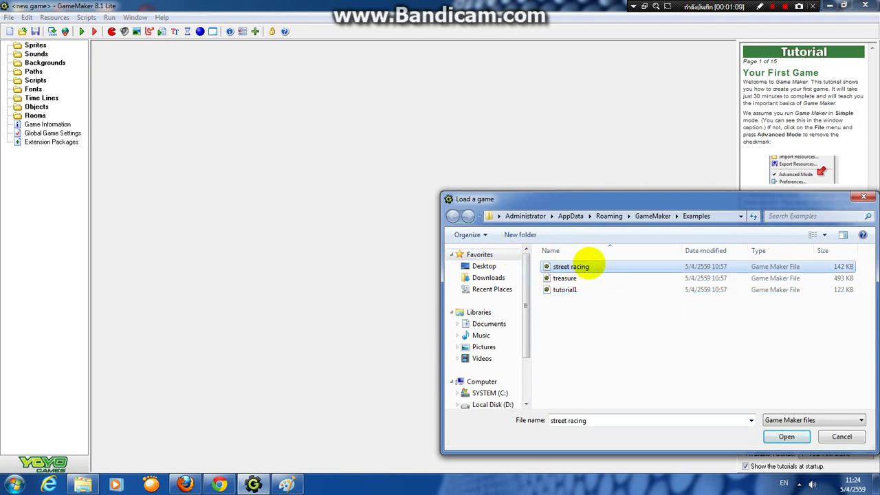
{"action": "left_click", "coordinate": [576, 266]}
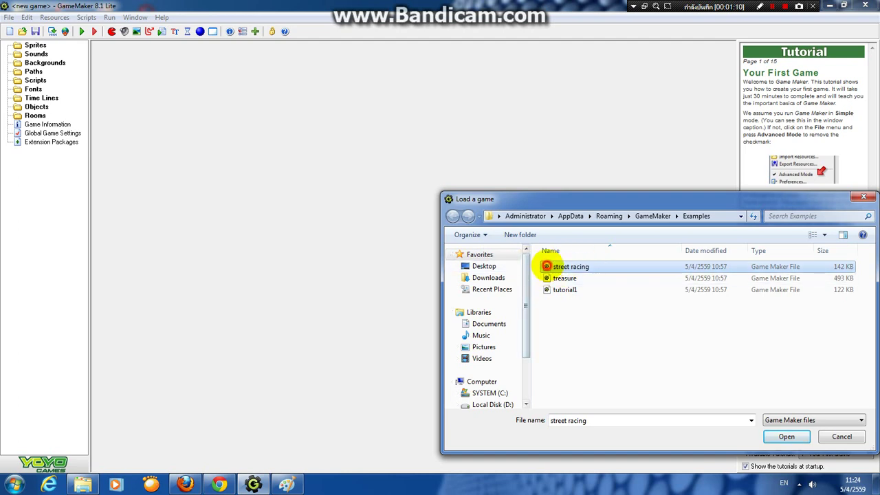
{"action": "double_click", "coordinate": [550, 268]}
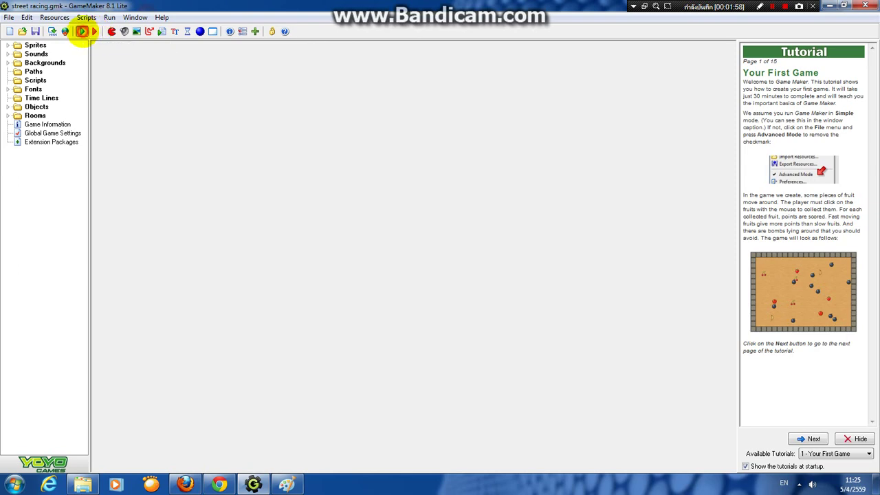
Step: Run the street racing game, start a round, steer the red car briefly, and close the game window
{"action": "left_click", "coordinate": [81, 31]}
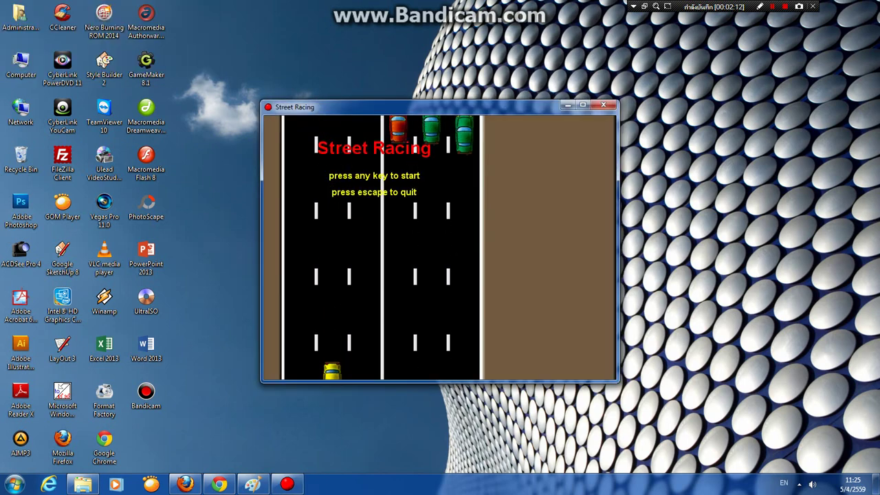
{"action": "key", "text": "space"}
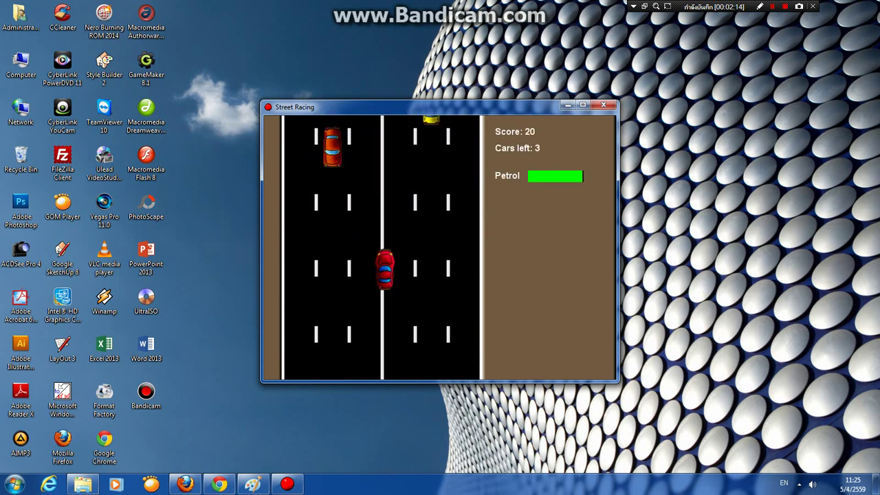
{"action": "key", "text": "Right"}
{"action": "key", "text": "Up"}
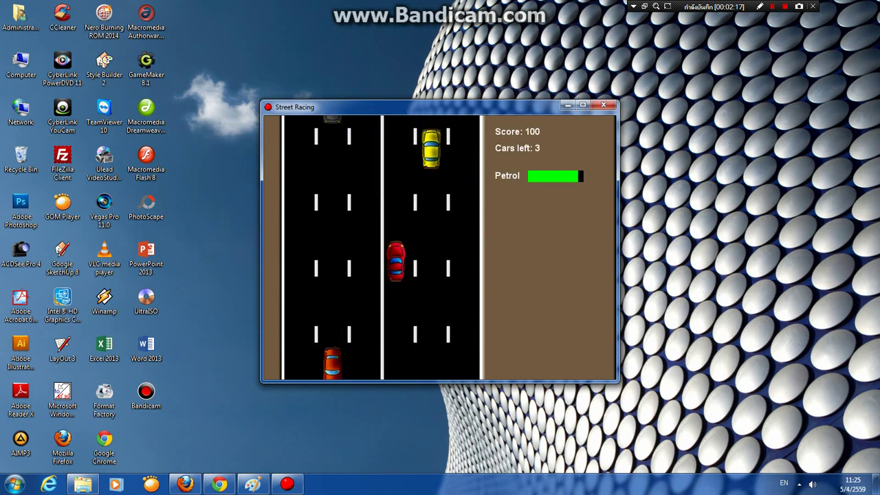
{"action": "key", "text": "Up"}
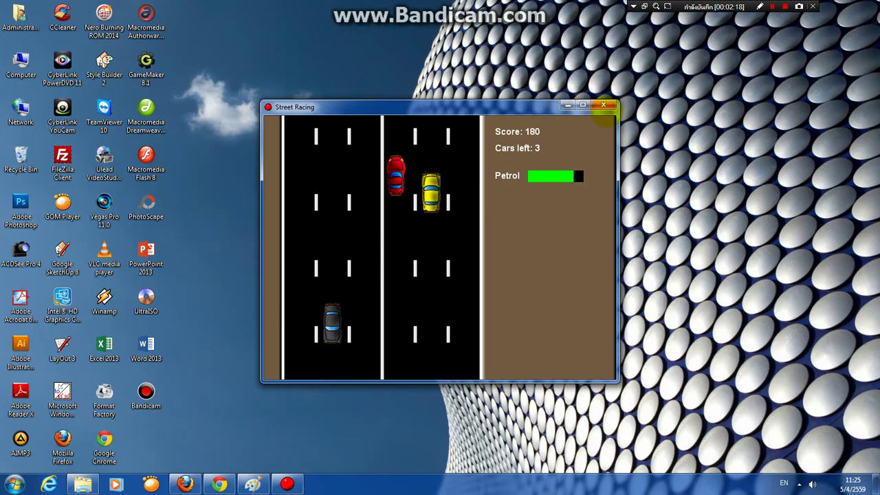
{"action": "left_click", "coordinate": [603, 104]}
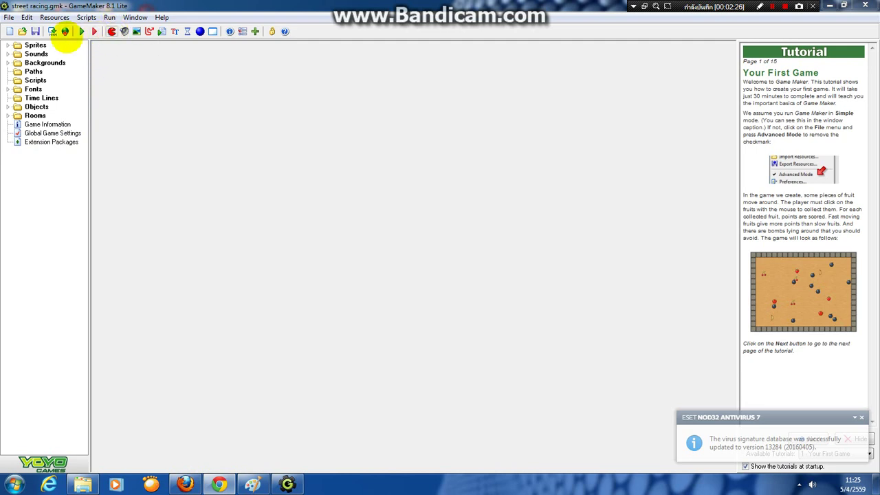
Step: Start a new game and create a sprite from the Maze - Platform folder's apple image, with its origin centered
{"action": "left_click", "coordinate": [13, 31]}
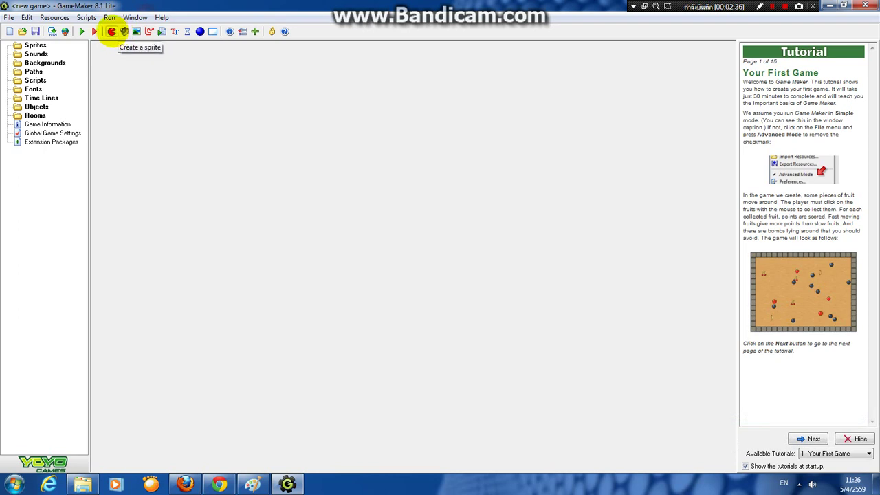
{"action": "left_click", "coordinate": [111, 31]}
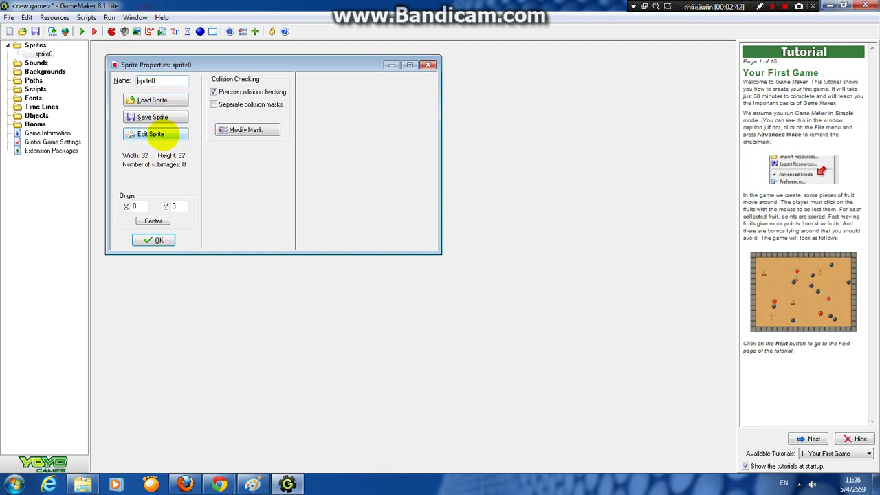
{"action": "left_click", "coordinate": [158, 100]}
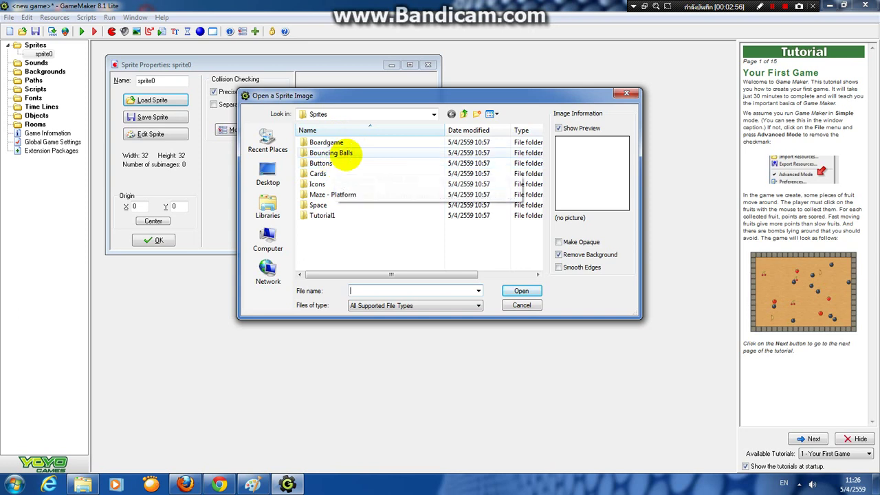
{"action": "left_click", "coordinate": [351, 145]}
{"action": "double_click", "coordinate": [350, 144]}
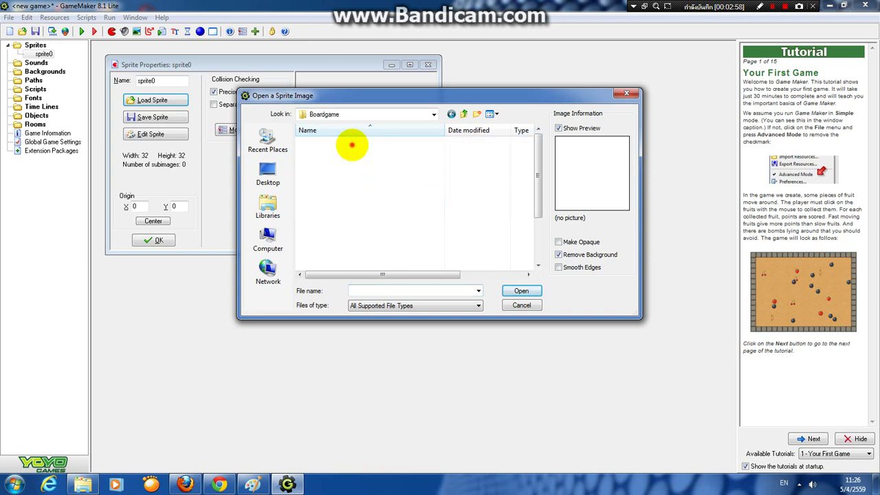
{"action": "left_click", "coordinate": [451, 113]}
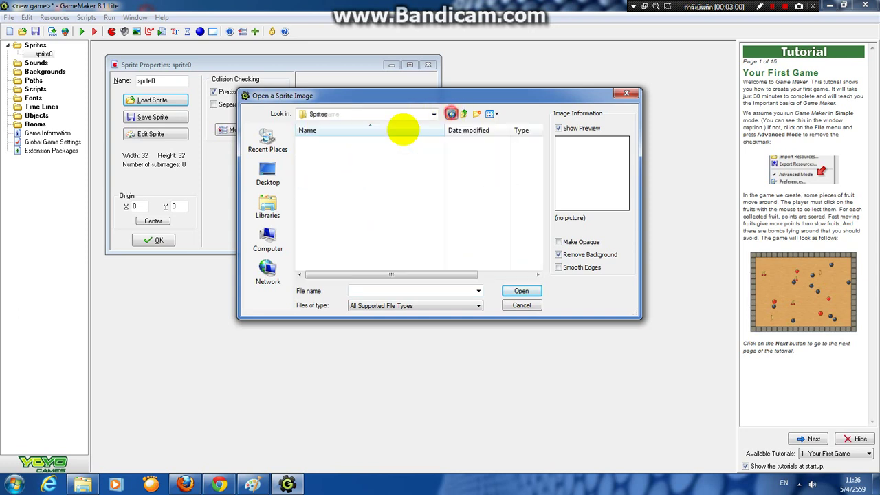
{"action": "double_click", "coordinate": [333, 195]}
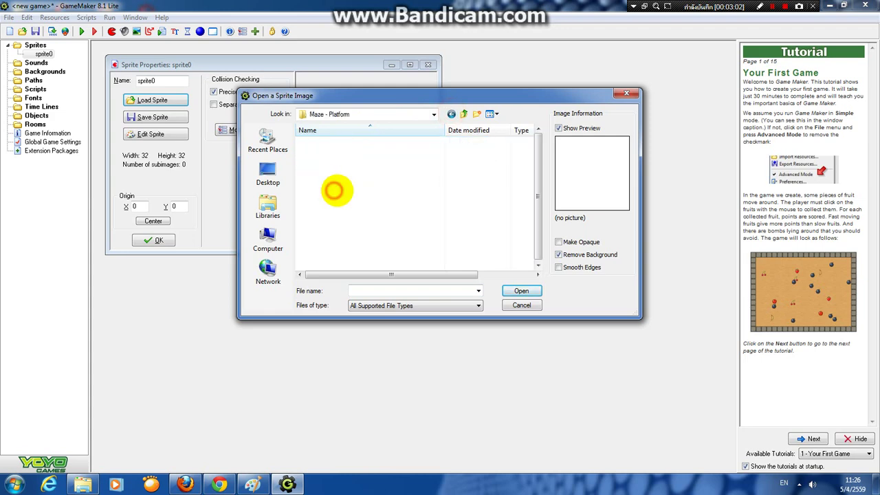
{"action": "double_click", "coordinate": [325, 167]}
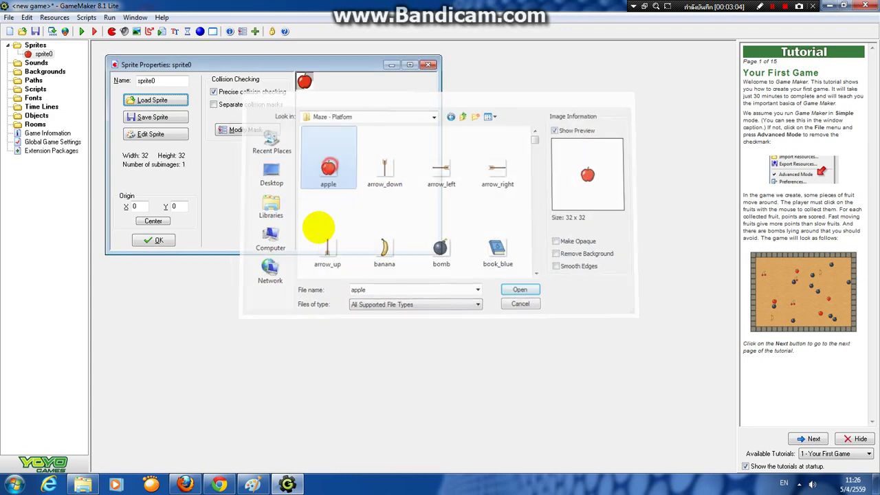
{"action": "left_click", "coordinate": [158, 220]}
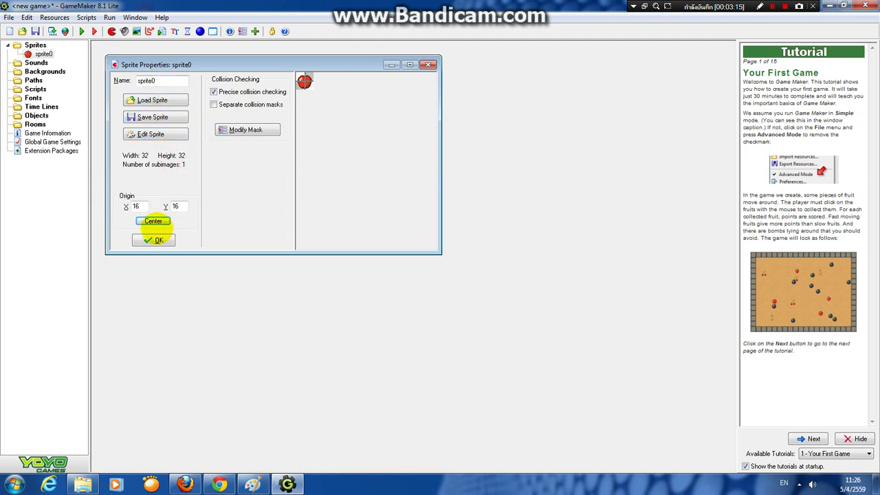
{"action": "left_click", "coordinate": [154, 239]}
Step: Create a second sprite with a blank 32 x 32 image and open that image for drawing
{"action": "left_click", "coordinate": [112, 32]}
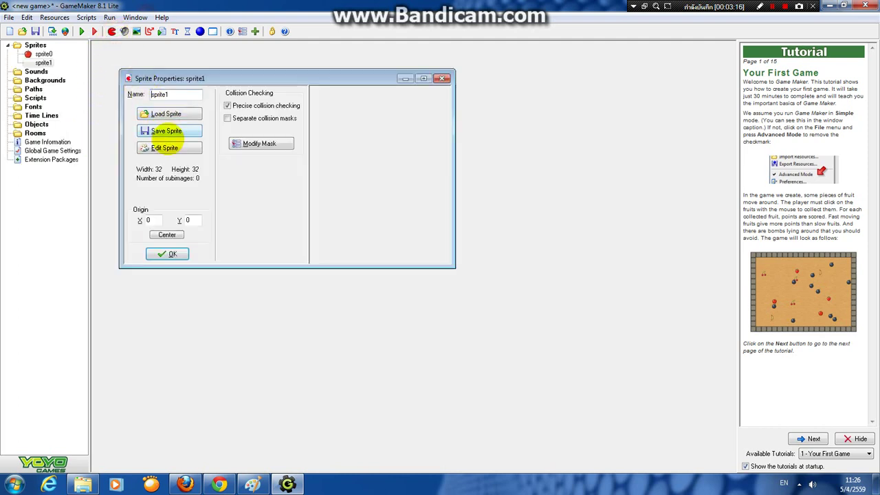
{"action": "left_click", "coordinate": [165, 148]}
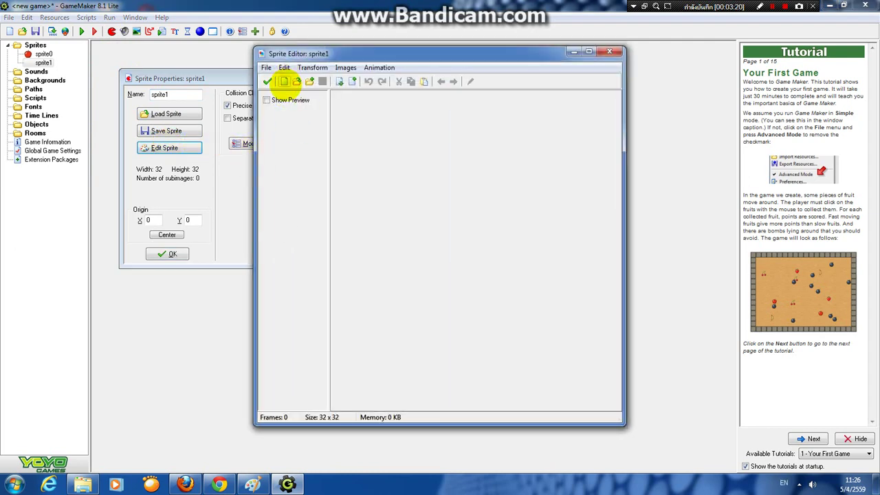
{"action": "left_click", "coordinate": [283, 81]}
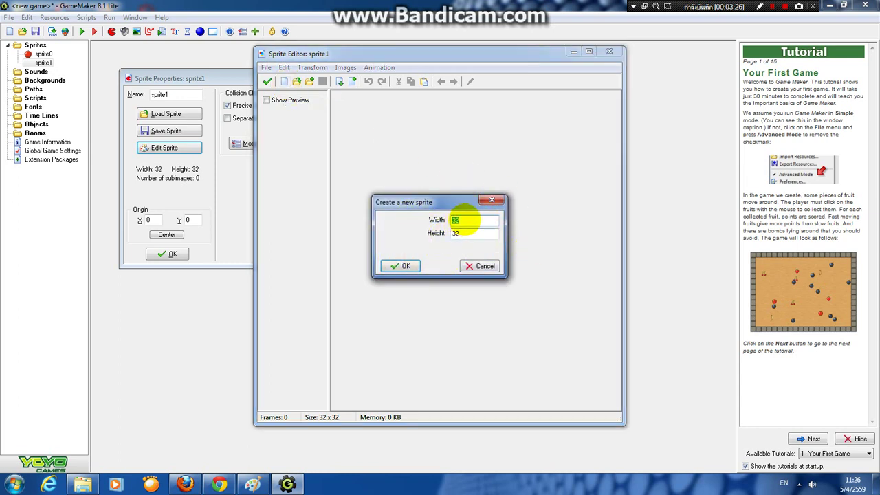
{"action": "double_click", "coordinate": [459, 234]}
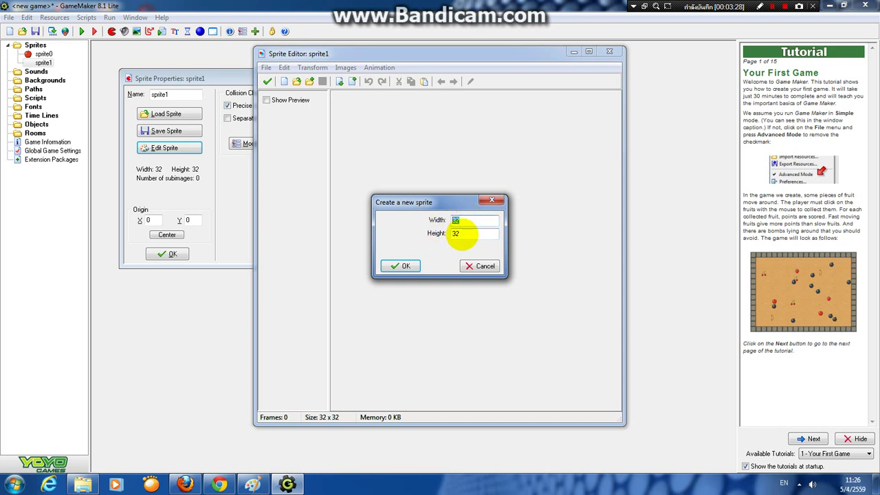
{"action": "left_click", "coordinate": [466, 219]}
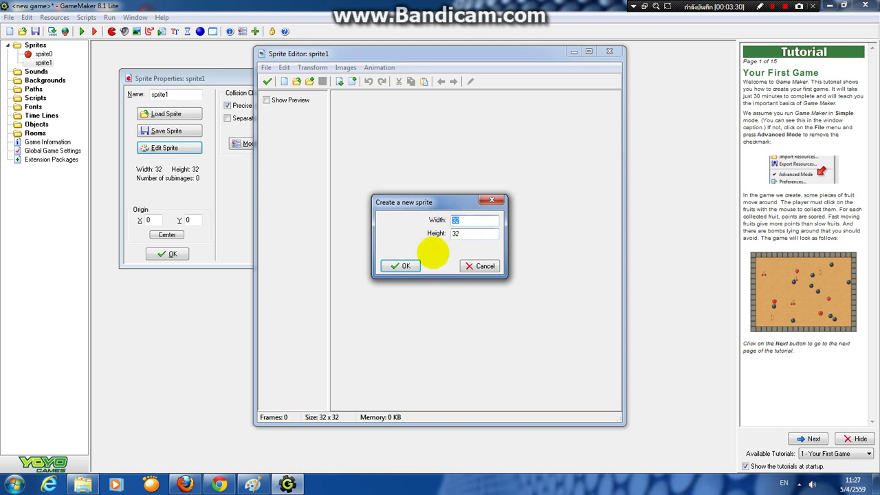
{"action": "left_click", "coordinate": [406, 265]}
{"action": "double_click", "coordinate": [357, 110]}
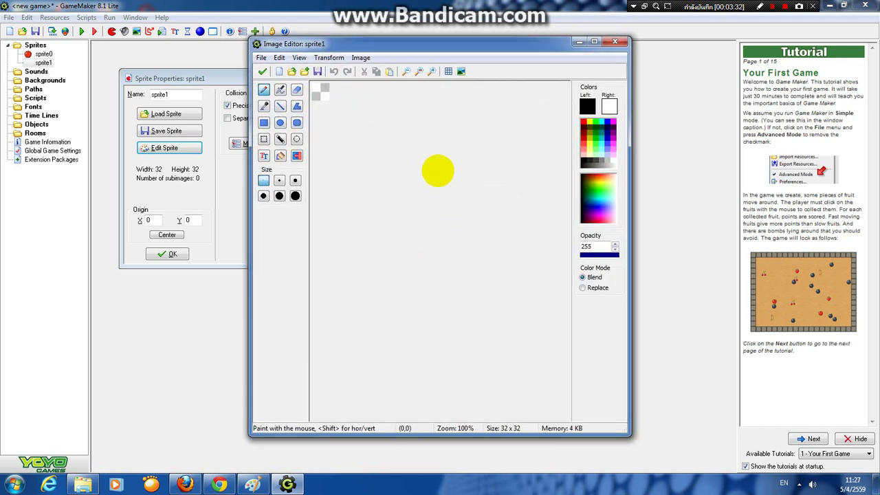
Step: Draw a white ellipse with a black outline across nearly the whole 32 x 32 canvas
{"action": "scroll", "coordinate": [379, 147], "scroll_direction": "up", "scroll_amount": 5}
{"action": "left_click", "coordinate": [280, 122]}
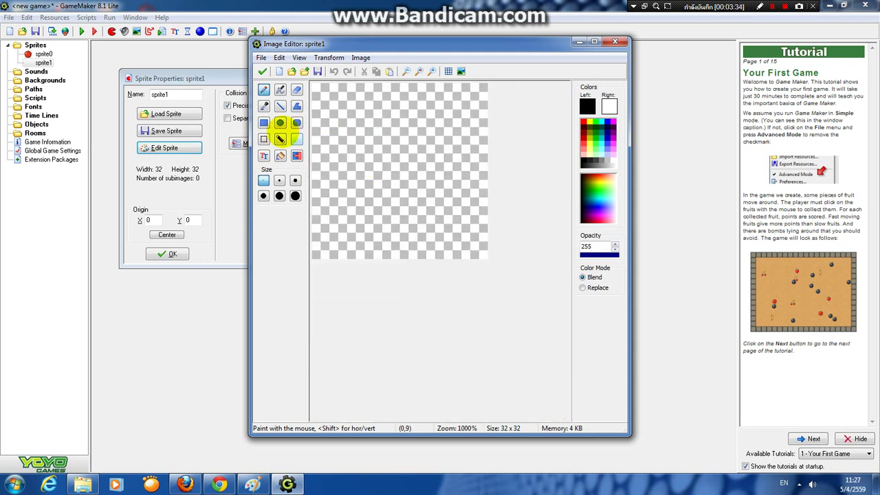
{"action": "left_click_drag", "start_coordinate": [314, 85], "coordinate": [481, 251]}
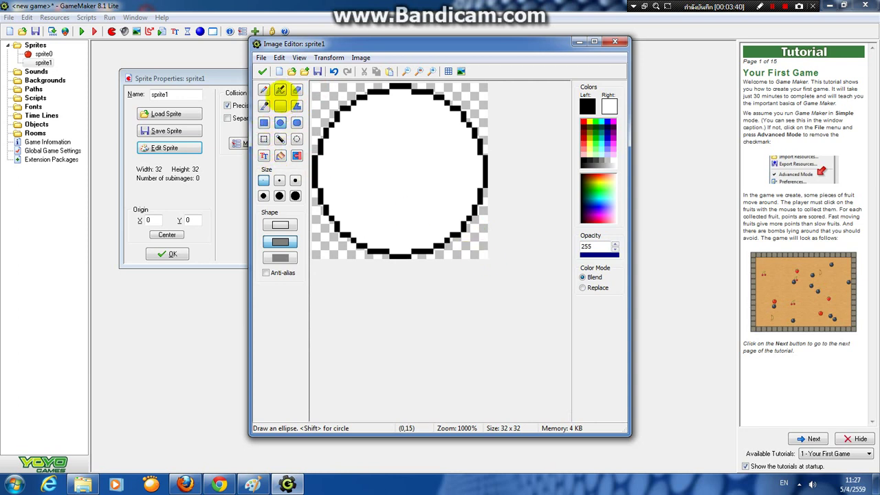
Step: Draw a curved smiling mouth inside the circle with the Pencil, and try out freehand eyes above it before undoing them
{"action": "left_click", "coordinate": [263, 89]}
{"action": "mouse_move", "coordinate": [357, 195]}
{"action": "left_mouse_down"}
{"action": "mouse_move", "coordinate": [380, 217]}
{"action": "mouse_move", "coordinate": [437, 187]}
{"action": "left_mouse_up"}
{"action": "mouse_move", "coordinate": [357, 126]}
{"action": "left_mouse_down"}
{"action": "mouse_move", "coordinate": [359, 166]}
{"action": "mouse_move", "coordinate": [368, 130]}
{"action": "mouse_move", "coordinate": [380, 144]}
{"action": "mouse_move", "coordinate": [467, 158]}
{"action": "mouse_move", "coordinate": [433, 152]}
{"action": "left_mouse_up"}
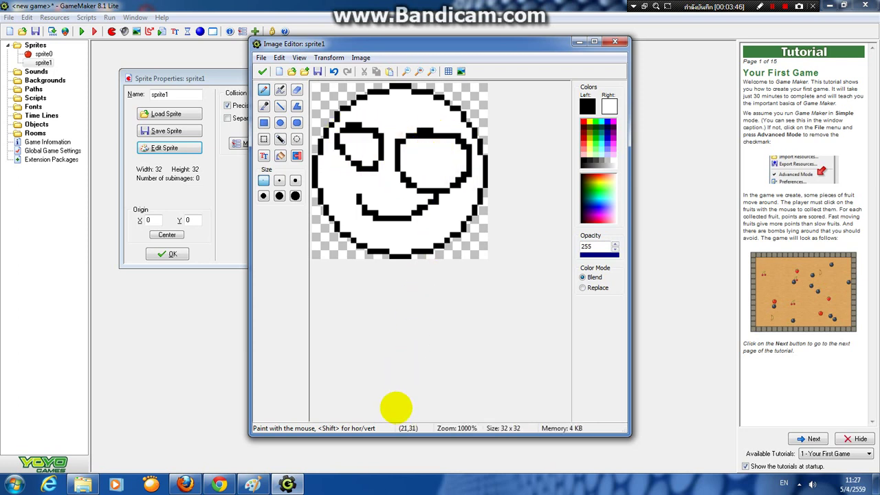
{"action": "key", "text": "ctrl+z"}
{"action": "key", "text": "ctrl+z"}
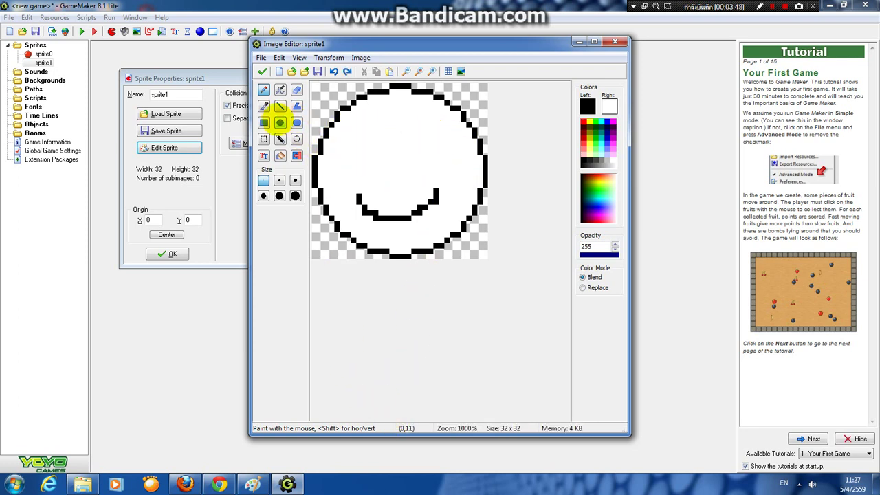
Step: Draw a small black-outlined ellipse as the face's left eye and try a matching ellipse for the right eye
{"action": "left_click", "coordinate": [279, 122]}
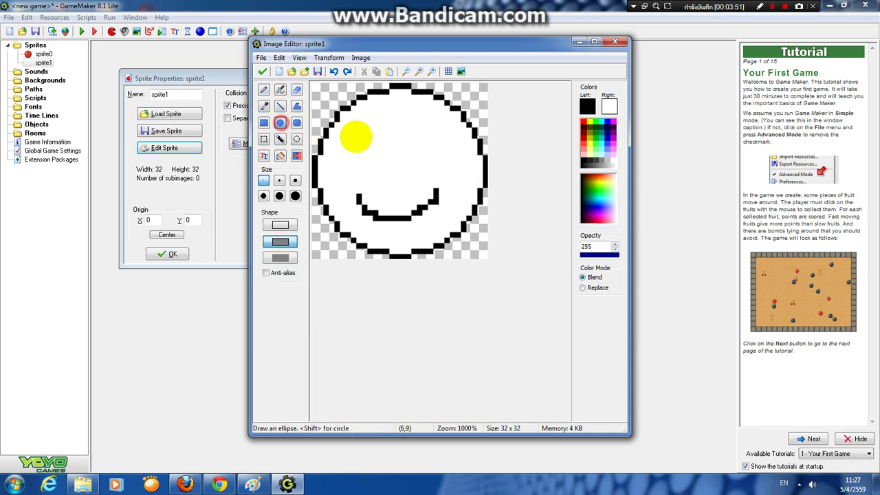
{"action": "left_click_drag", "start_coordinate": [344, 129], "coordinate": [393, 163]}
{"action": "mouse_move", "coordinate": [413, 135]}
{"action": "left_mouse_down"}
{"action": "mouse_move", "coordinate": [470, 136]}
{"action": "mouse_move", "coordinate": [467, 165]}
{"action": "left_mouse_up"}
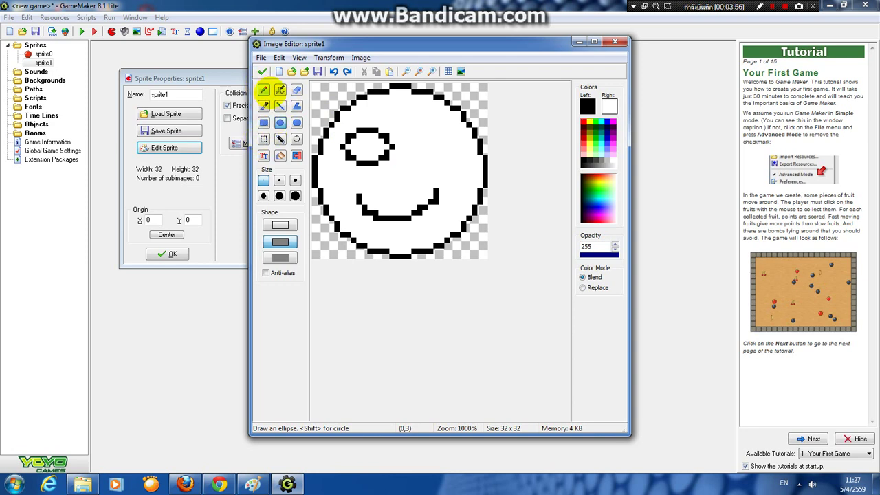
Step: Try a soft black spray stroke over the right side of the face, and undo it
{"action": "left_click", "coordinate": [263, 90]}
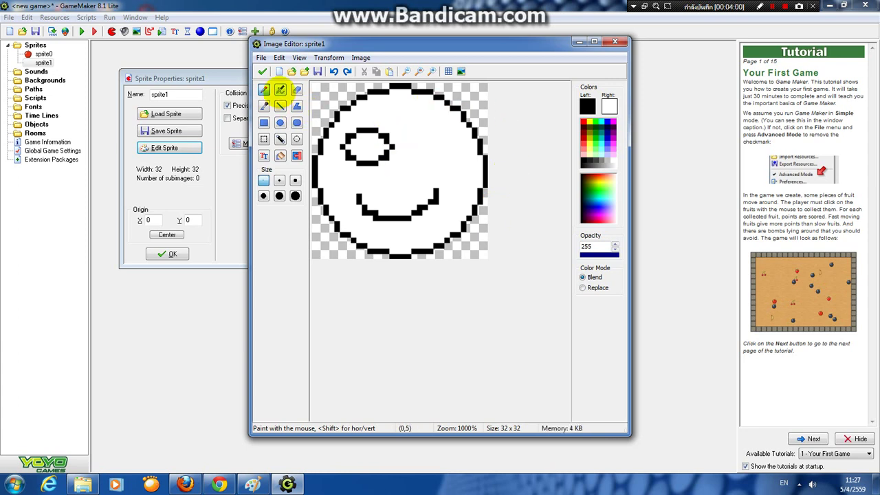
{"action": "left_click", "coordinate": [281, 90]}
{"action": "mouse_move", "coordinate": [398, 112]}
{"action": "left_mouse_down"}
{"action": "mouse_move", "coordinate": [424, 140]}
{"action": "mouse_move", "coordinate": [426, 163]}
{"action": "left_mouse_up"}
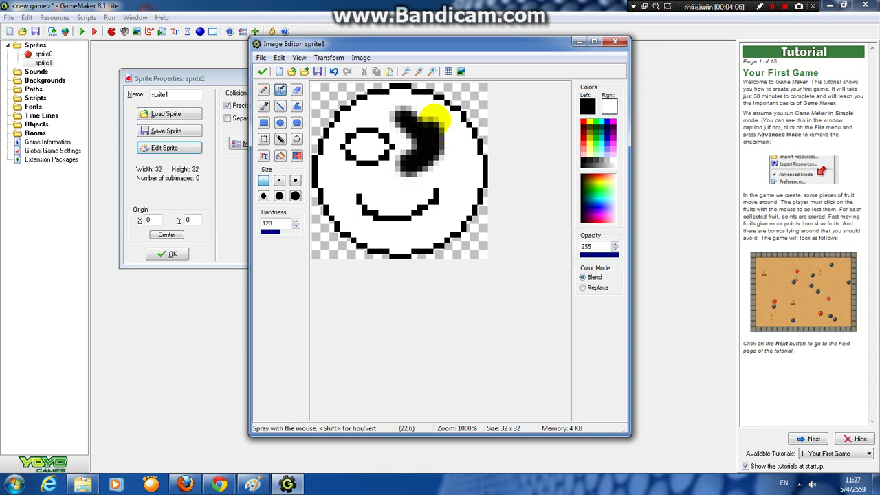
{"action": "key", "text": "ctrl+z"}
Step: Erase the entire drawing at hardness 255, switching from the smallest to the largest eraser size
{"action": "left_click", "coordinate": [296, 89]}
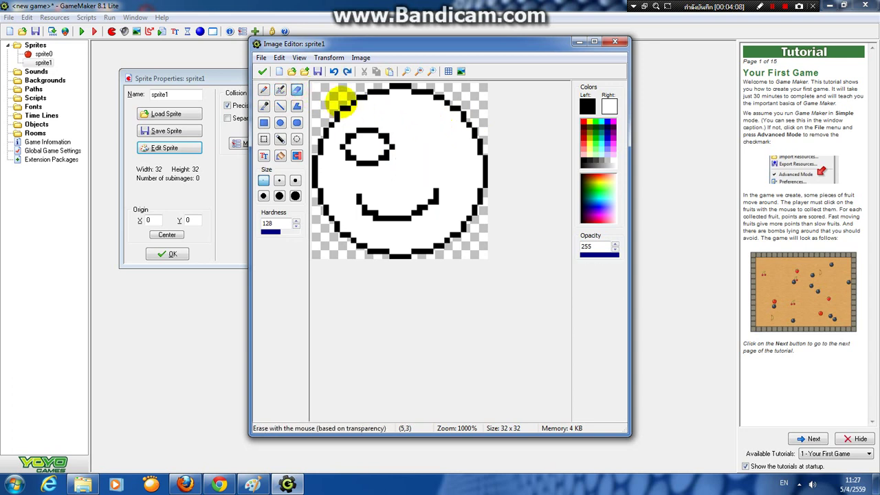
{"action": "mouse_move", "coordinate": [339, 92]}
{"action": "left_mouse_down"}
{"action": "mouse_move", "coordinate": [418, 174]}
{"action": "mouse_move", "coordinate": [418, 117]}
{"action": "mouse_move", "coordinate": [429, 124]}
{"action": "mouse_move", "coordinate": [330, 188]}
{"action": "left_mouse_up"}
{"action": "left_click", "coordinate": [291, 230]}
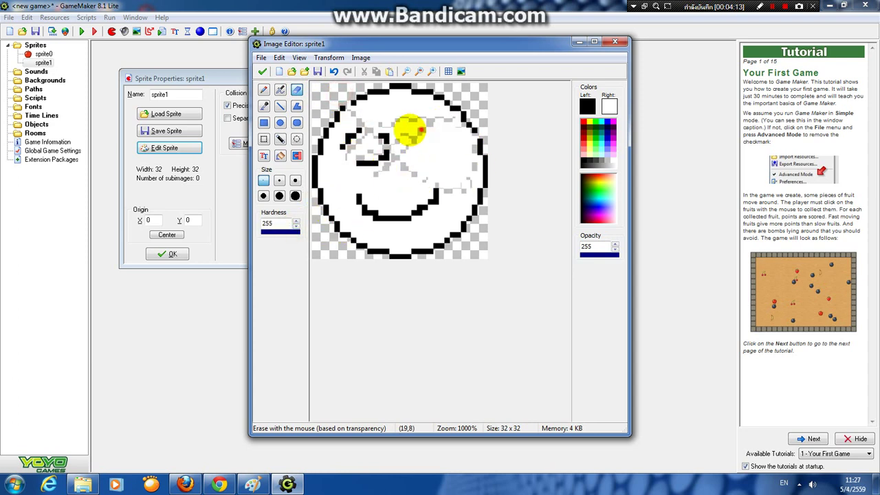
{"action": "mouse_move", "coordinate": [408, 130]}
{"action": "left_mouse_down"}
{"action": "mouse_move", "coordinate": [406, 108]}
{"action": "mouse_move", "coordinate": [376, 93]}
{"action": "mouse_move", "coordinate": [432, 91]}
{"action": "left_mouse_up"}
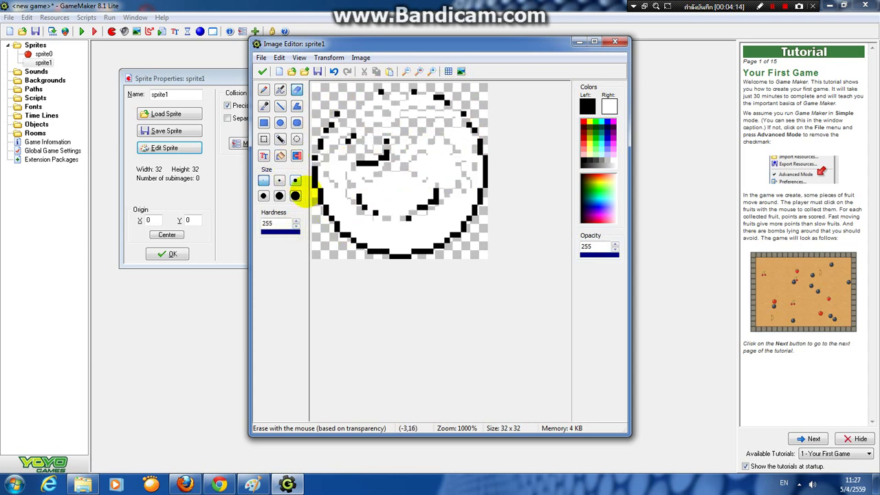
{"action": "left_click", "coordinate": [295, 195]}
{"action": "mouse_move", "coordinate": [356, 143]}
{"action": "left_mouse_down"}
{"action": "mouse_move", "coordinate": [403, 101]}
{"action": "mouse_move", "coordinate": [444, 90]}
{"action": "left_mouse_up"}
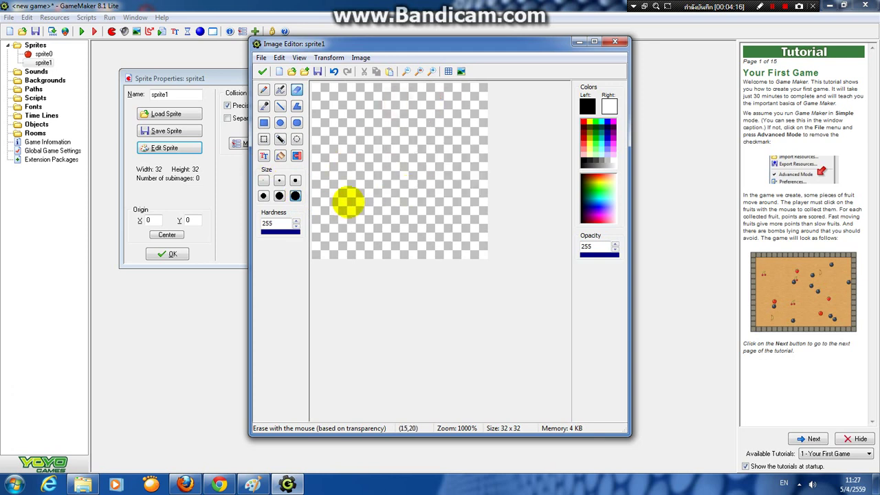
Step: Set the smallest brush size and an eraser hardness of 120, and pick the left colour from the transparent canvas
{"action": "left_click", "coordinate": [264, 180]}
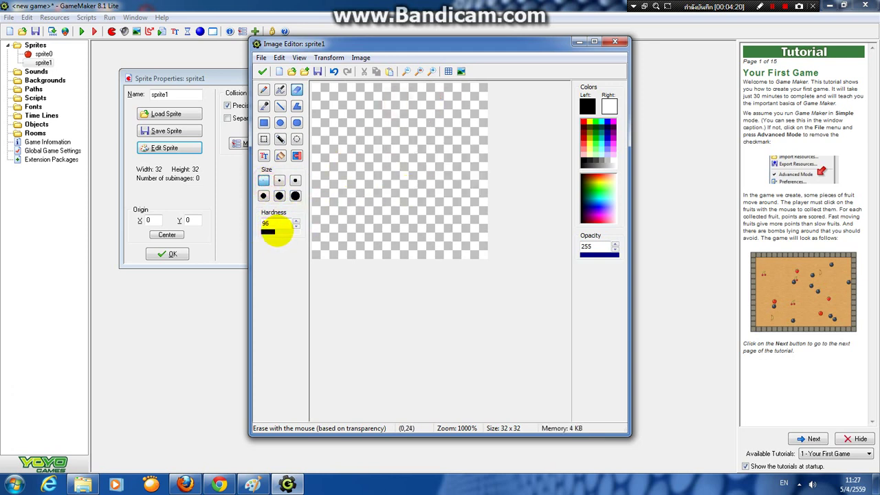
{"action": "left_click_drag", "start_coordinate": [280, 232], "coordinate": [278, 231]}
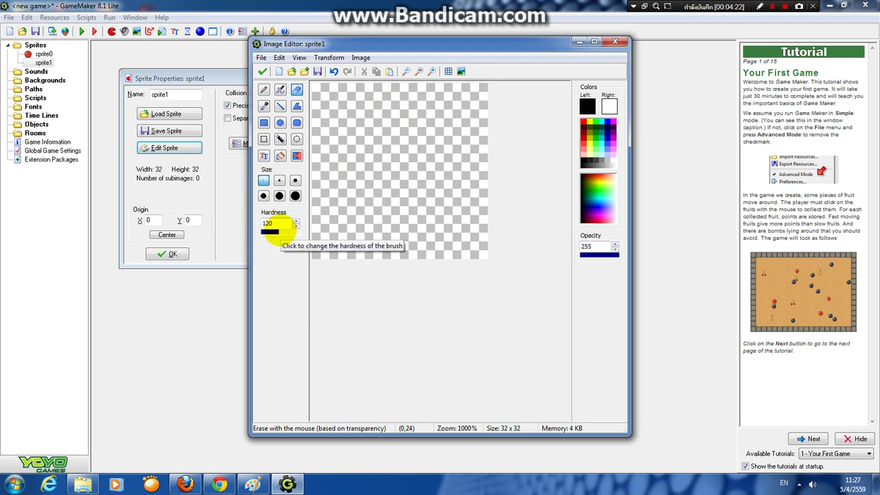
{"action": "left_click", "coordinate": [264, 105]}
{"action": "left_click", "coordinate": [389, 118]}
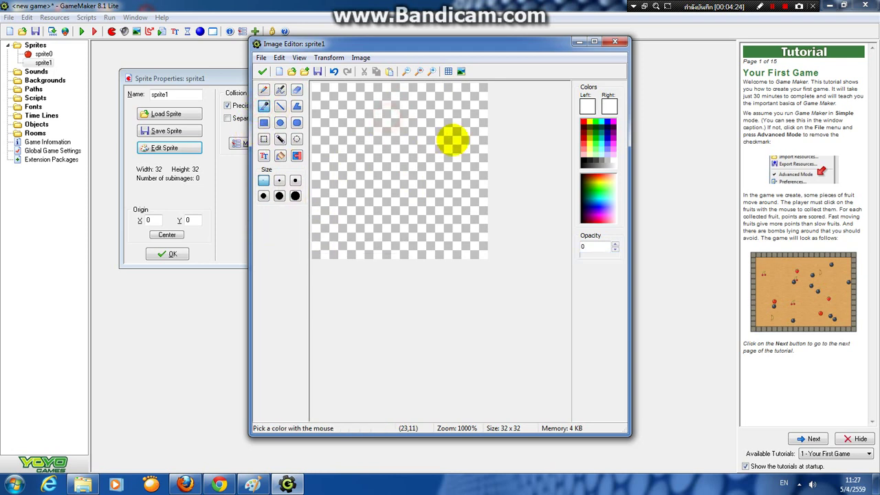
Step: Set the opacity to 255 and draw a straight white diagonal line across the middle of the empty canvas
{"action": "left_click", "coordinate": [279, 105]}
{"action": "left_click_drag", "start_coordinate": [384, 116], "coordinate": [433, 192]}
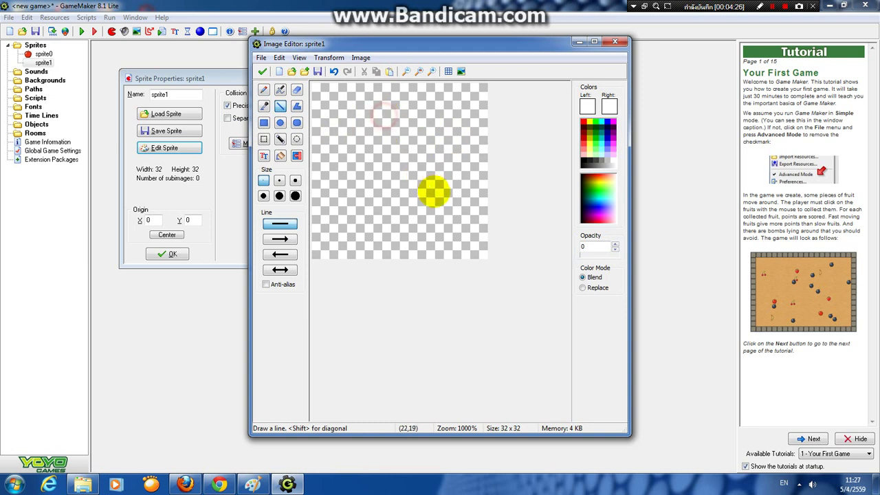
{"action": "left_click_drag", "start_coordinate": [582, 256], "coordinate": [654, 255]}
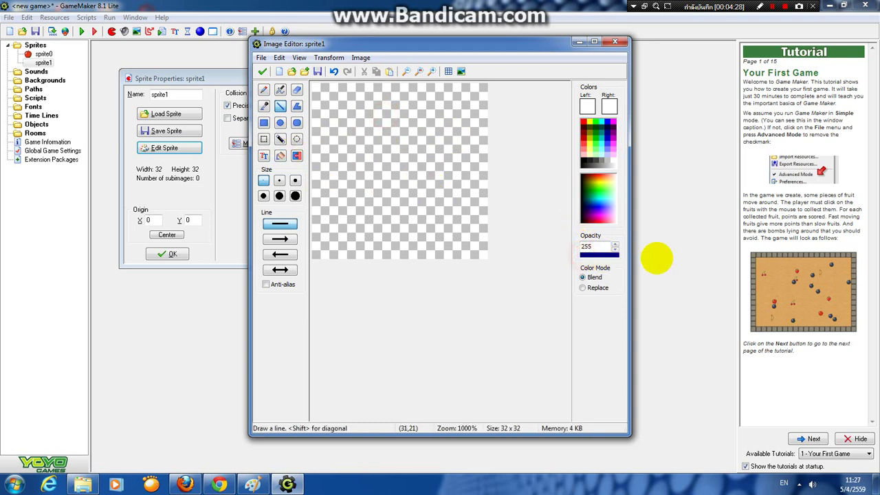
{"action": "left_click_drag", "start_coordinate": [369, 118], "coordinate": [452, 202]}
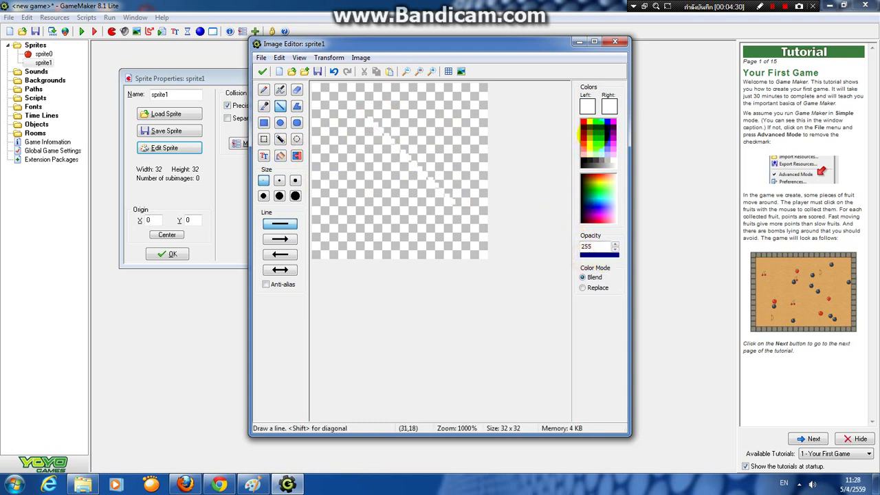
Step: Set the left colour to red and draw five straight lines crossing each other over the middle of the canvas
{"action": "left_click", "coordinate": [583, 123]}
{"action": "left_click_drag", "start_coordinate": [386, 115], "coordinate": [419, 212]}
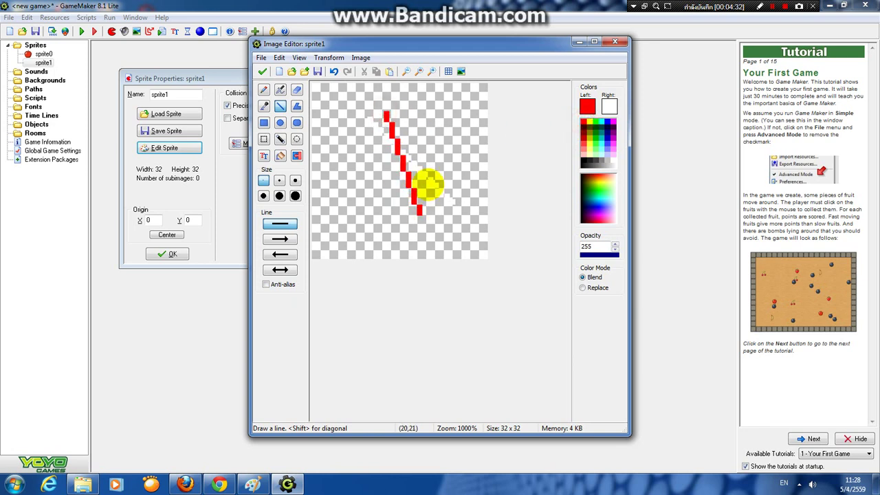
{"action": "left_click_drag", "start_coordinate": [451, 121], "coordinate": [350, 218]}
{"action": "left_click_drag", "start_coordinate": [409, 112], "coordinate": [360, 230]}
{"action": "mouse_move", "coordinate": [352, 124]}
{"action": "left_mouse_down"}
{"action": "mouse_move", "coordinate": [387, 196]}
{"action": "mouse_move", "coordinate": [437, 228]}
{"action": "left_mouse_up"}
{"action": "left_click_drag", "start_coordinate": [473, 136], "coordinate": [369, 244]}
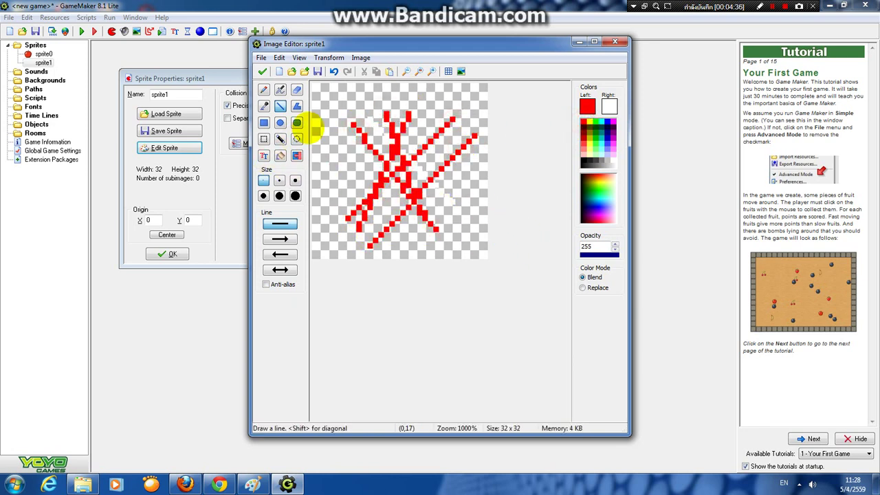
Step: Draw an irregular polygon with a red outline and white fill over the crossing red lines
{"action": "left_click", "coordinate": [296, 106]}
{"action": "left_click", "coordinate": [336, 103]}
{"action": "left_click", "coordinate": [375, 148]}
{"action": "left_click", "coordinate": [452, 108]}
{"action": "left_click", "coordinate": [440, 191]}
{"action": "left_click", "coordinate": [357, 201]}
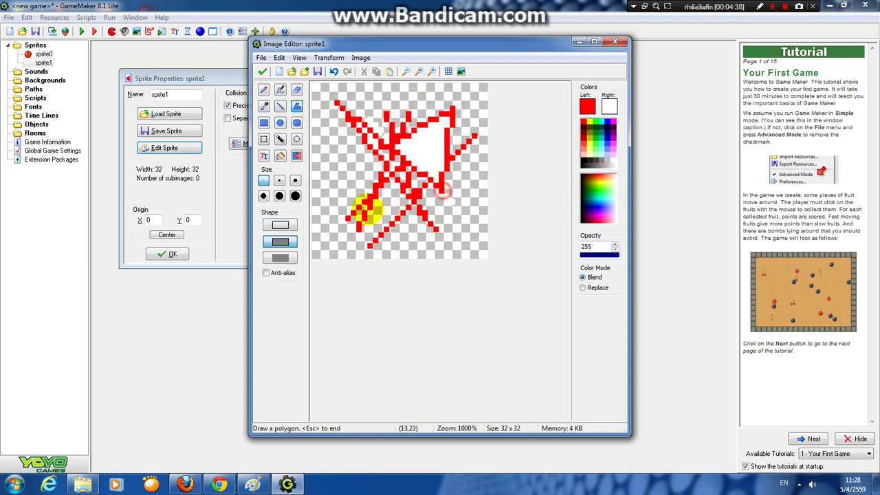